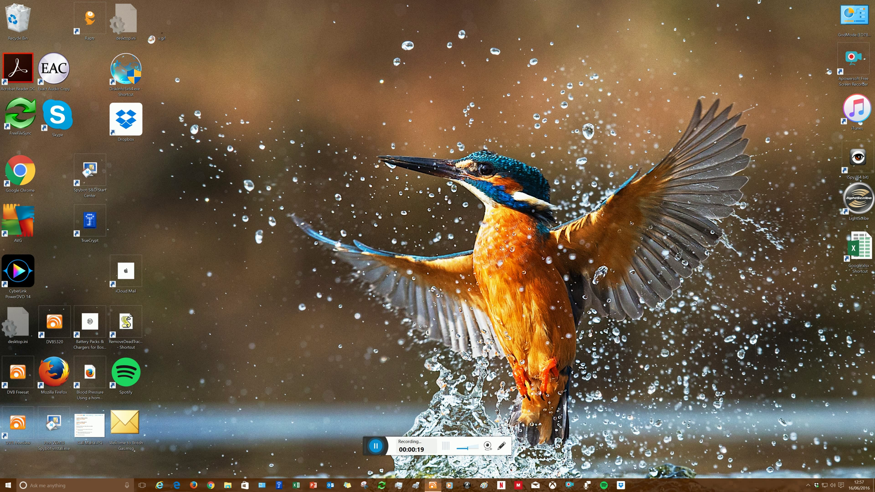
- Bring up DVB Viewer, move its window towards the middle of the desktop, and play the favourite channel BBC ONE HD
click(433, 485)
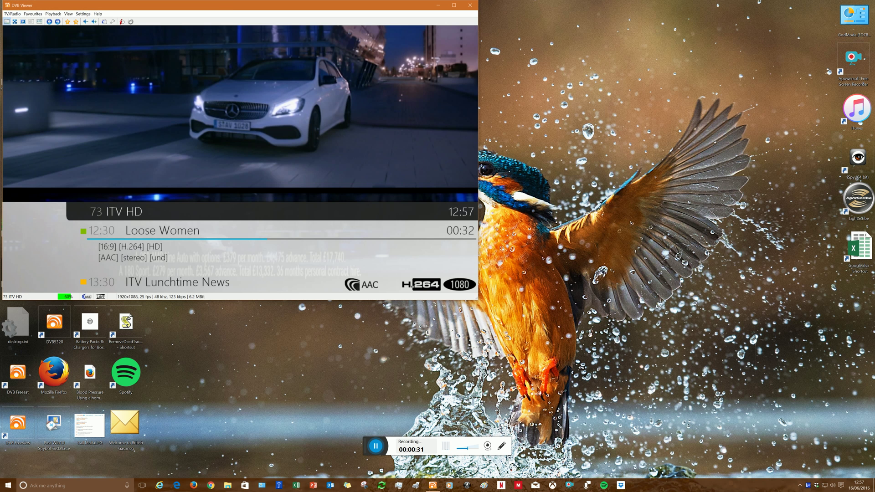
drag(224, 9, 434, 129)
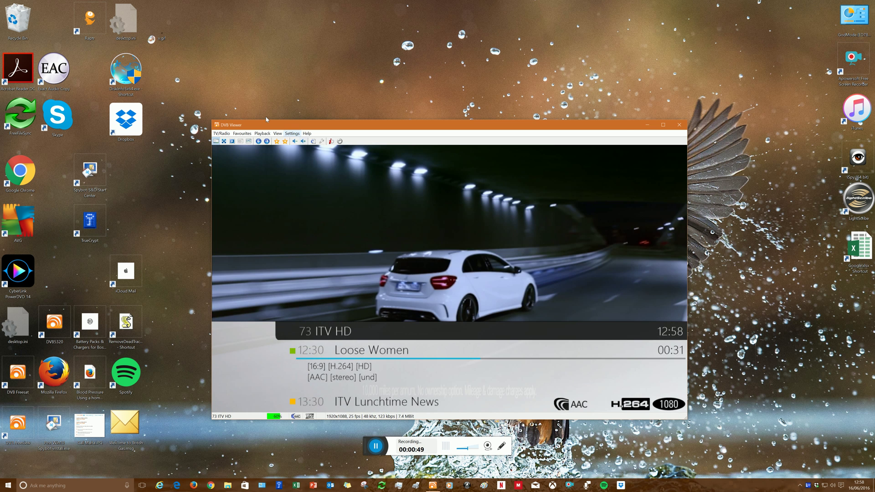
click(242, 133)
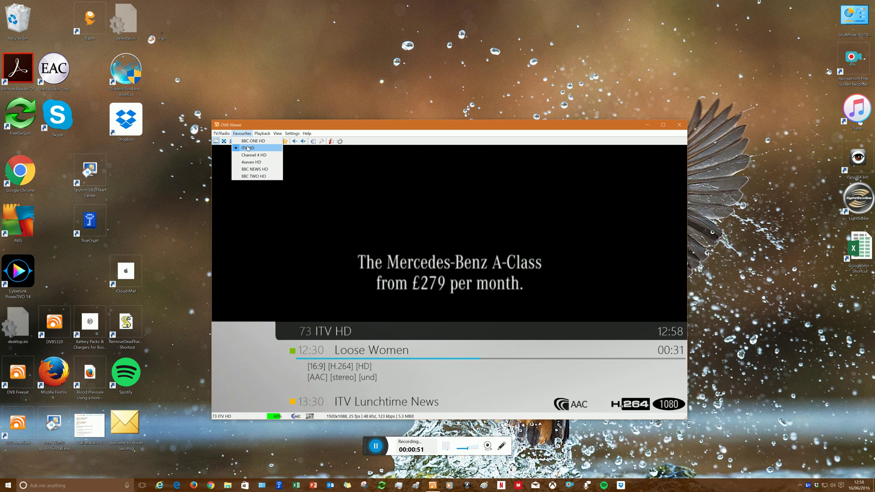
click(251, 141)
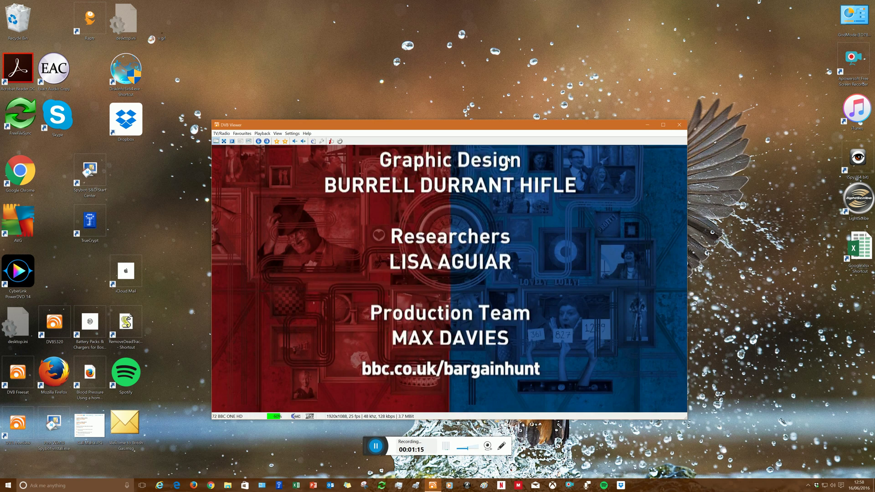
- Try shrinking and enlarging the viewer window, leaving it medium-sized near the middle of the desktop
drag(473, 129, 429, 83)
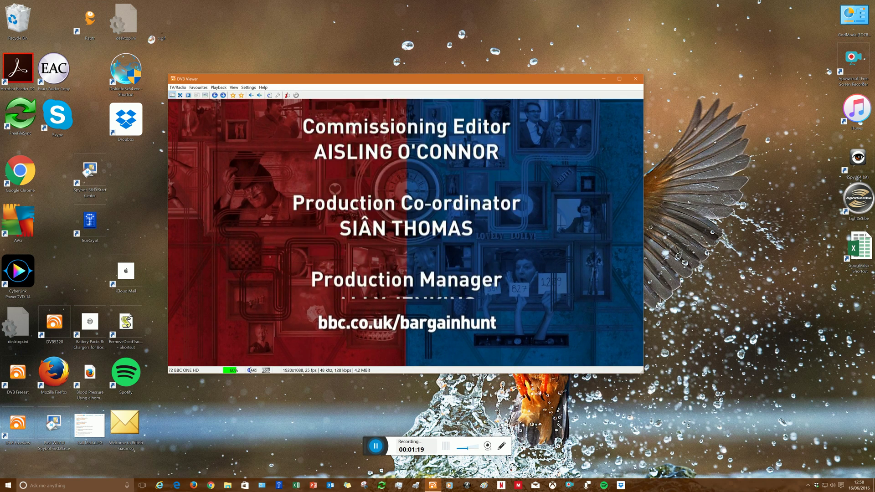
drag(646, 376, 359, 207)
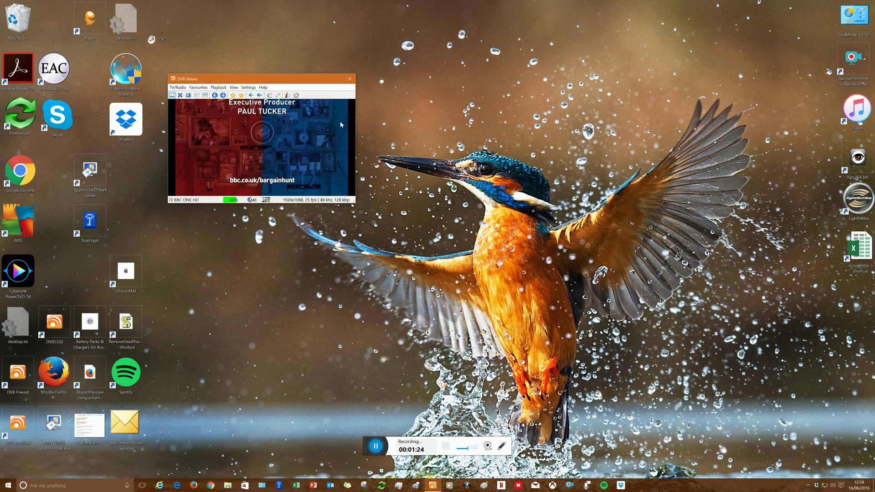
drag(340, 124, 603, 205)
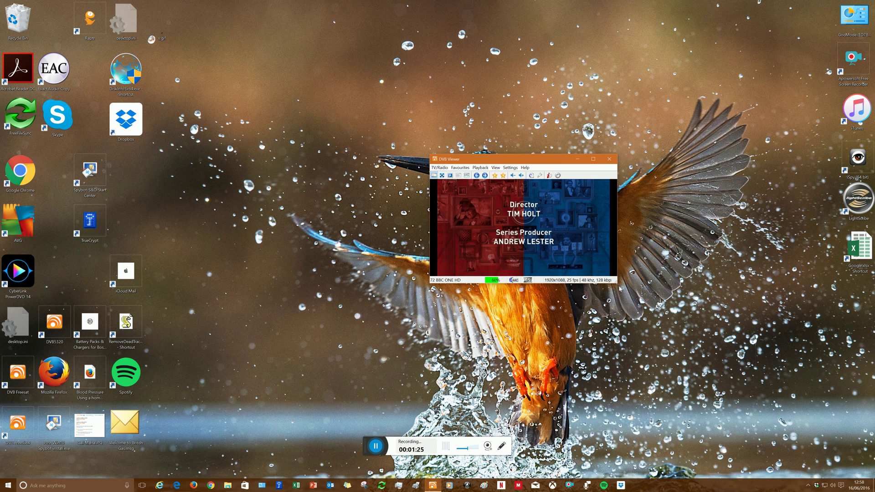
drag(616, 282, 791, 439)
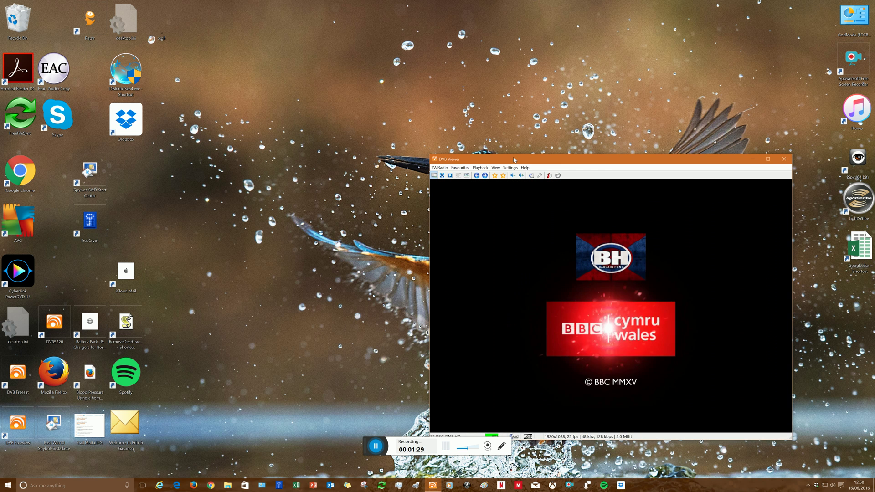
drag(513, 159, 355, 150)
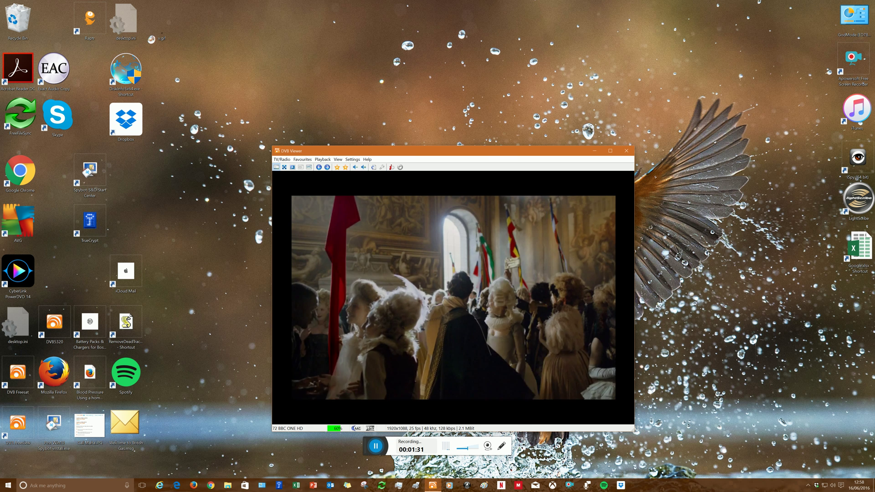
scroll(466, 268, down, 5)
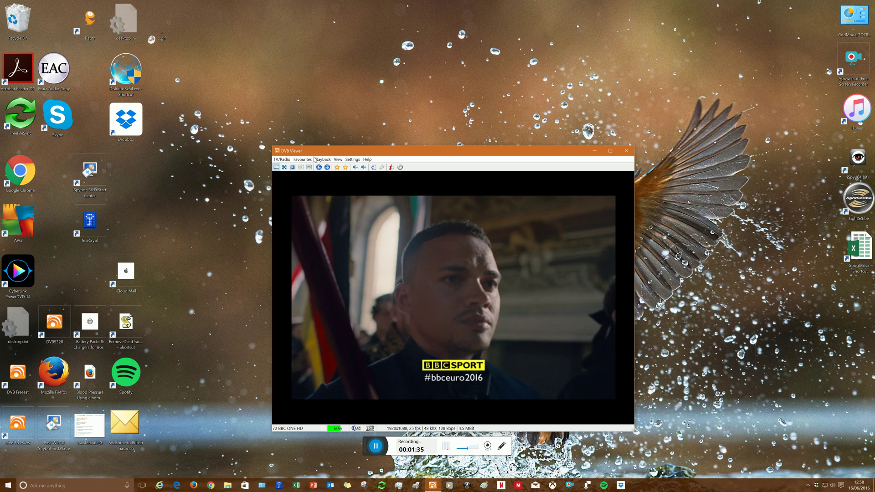
- Go to the Hardware section of the options and scan for DVB devices
right_click(484, 345)
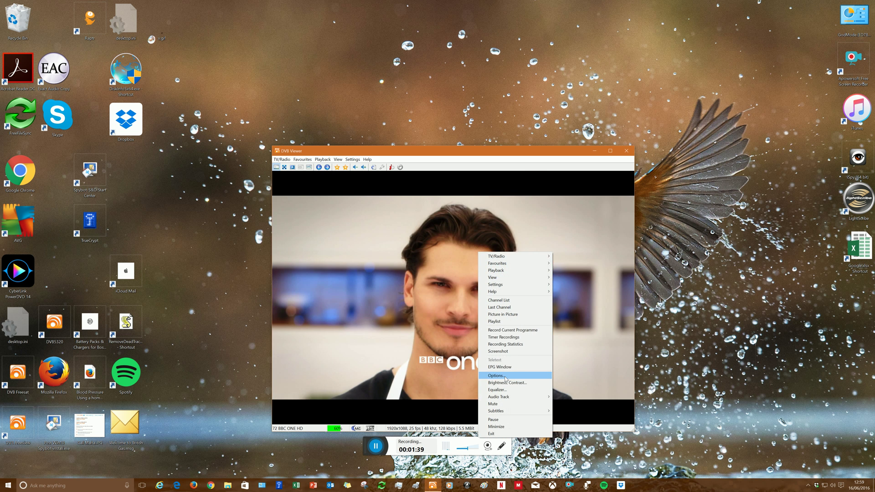
click(504, 376)
click(496, 167)
drag(496, 167, 584, 211)
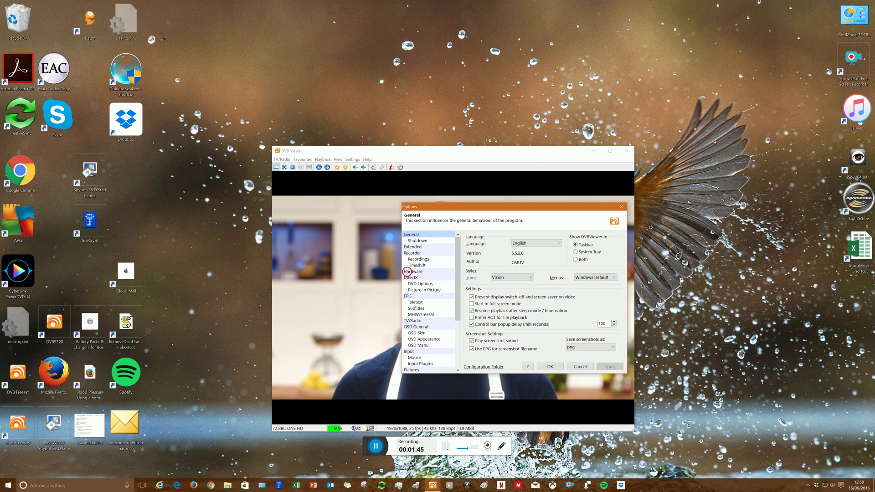
click(409, 272)
drag(508, 211, 457, 212)
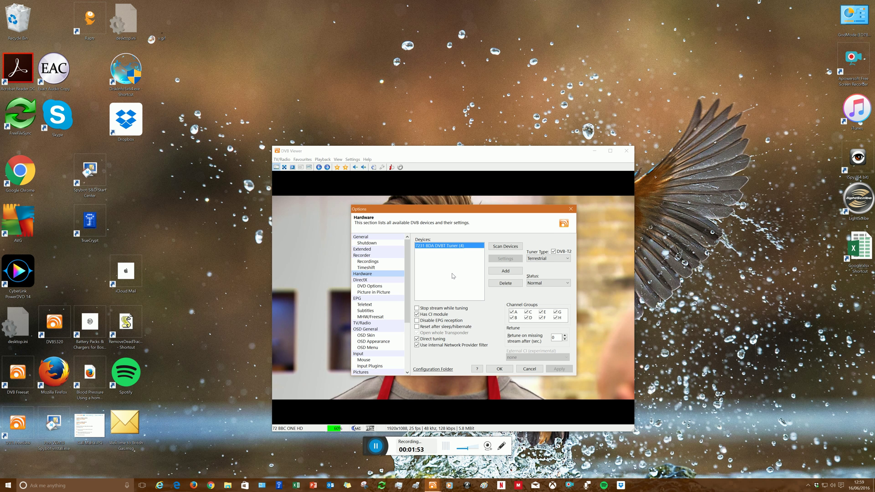
click(514, 245)
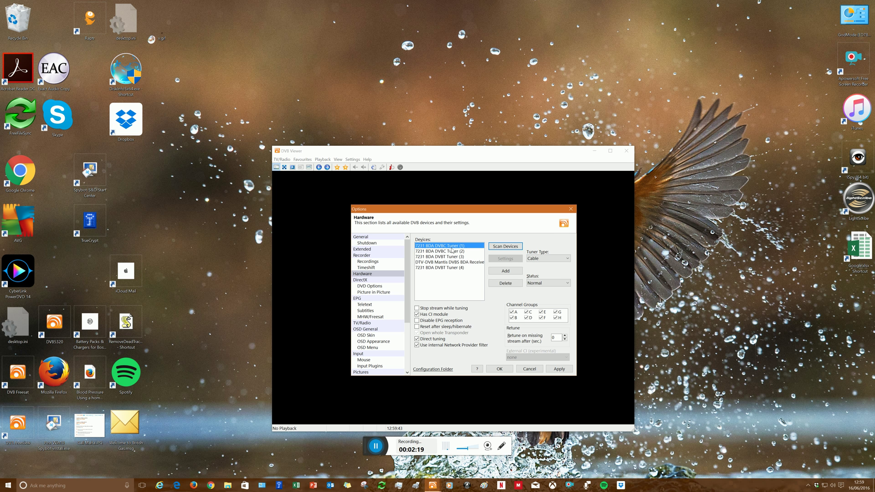
- Delete both 7231 BDA DVBC tuners and DVBT Tuner (4), and turn off Has CI module for the DTV-DVB Mantis DVBS receiver, applying the changes
click(511, 285)
click(506, 284)
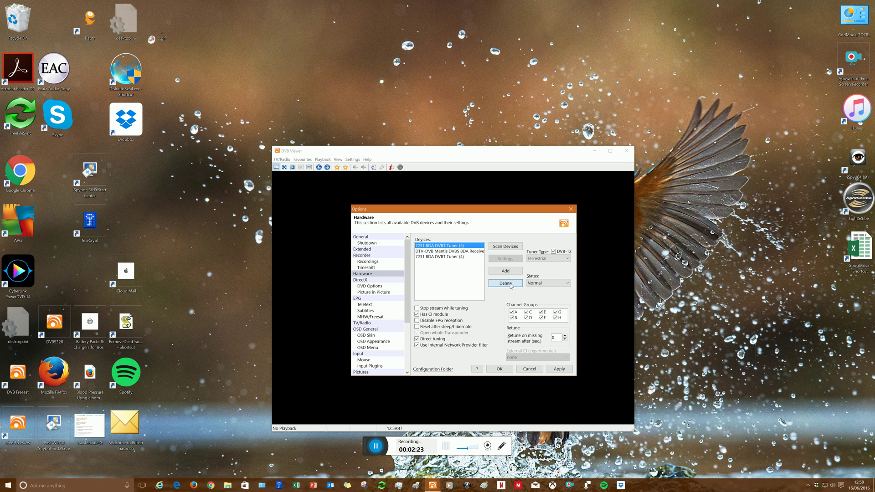
click(450, 257)
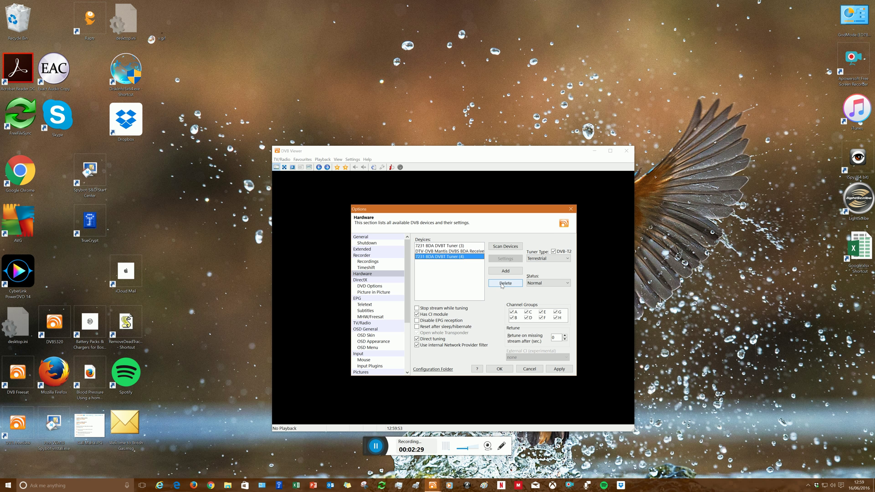
click(501, 285)
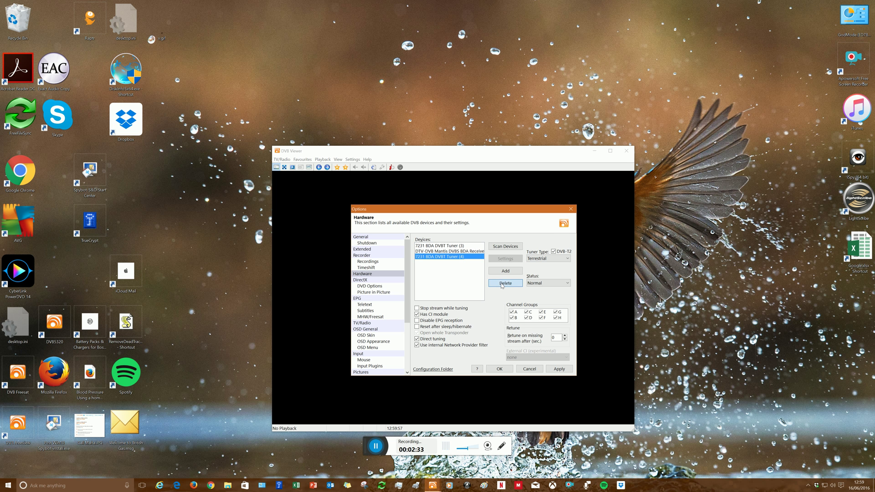
click(502, 285)
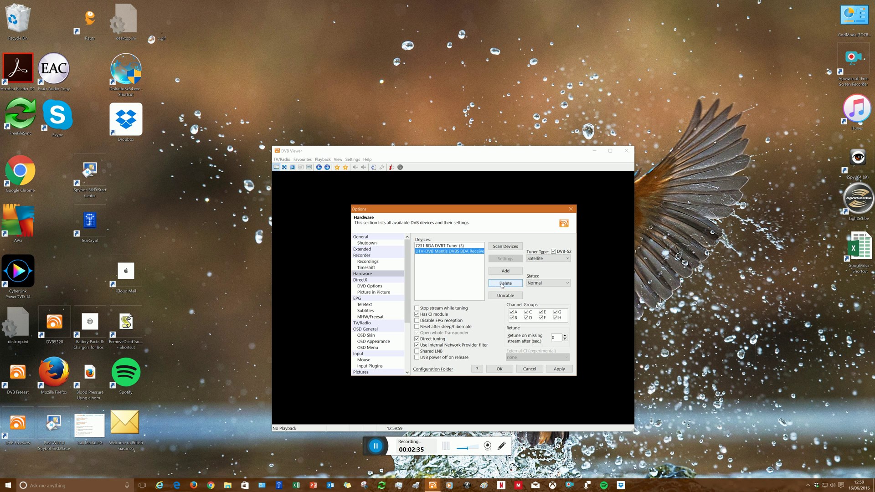
click(455, 251)
click(417, 314)
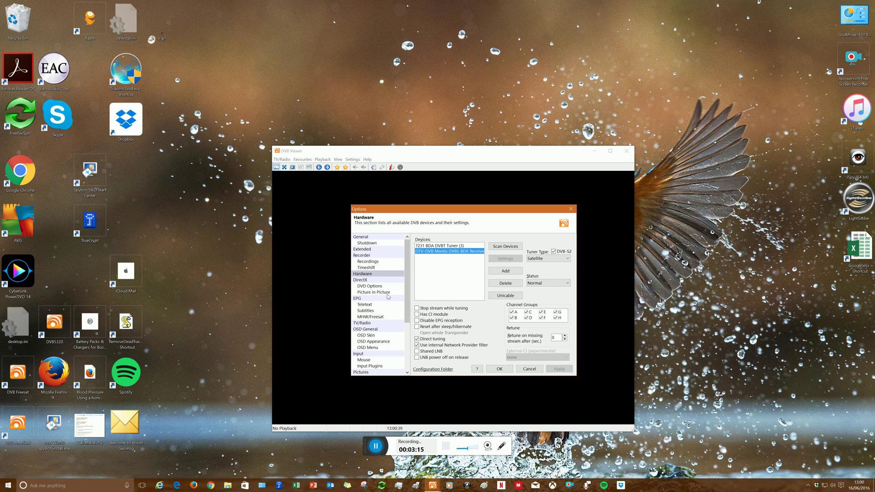
- Examine the available MPEG2 and HEVC video decoders in the DirectX options without changing the selection
click(361, 280)
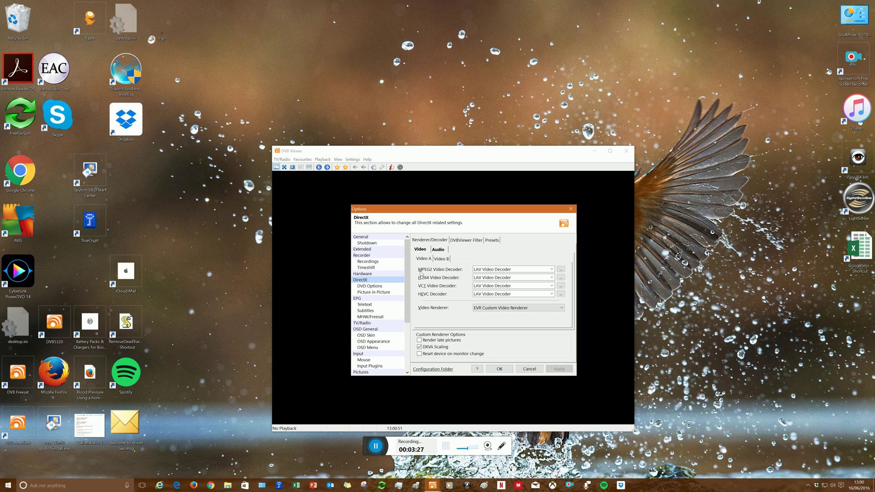
click(551, 270)
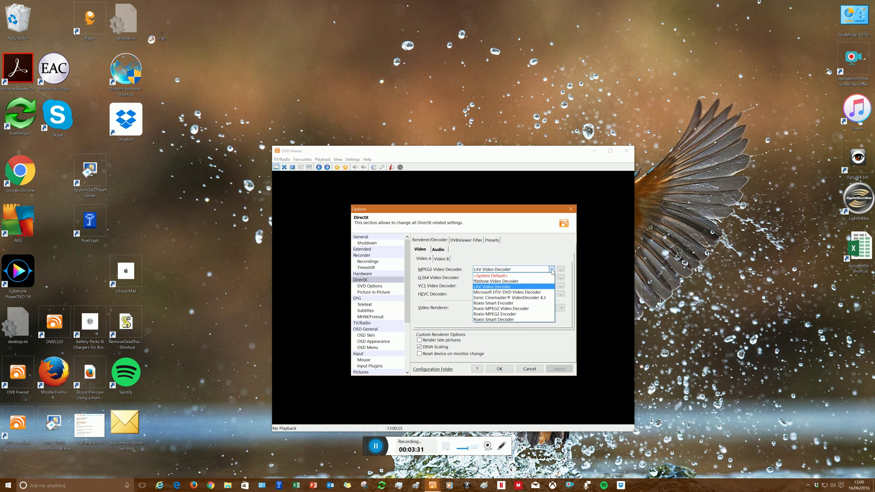
scroll(552, 272, up, 1)
scroll(552, 273, down, 3)
scroll(552, 272, up, 3)
click(552, 269)
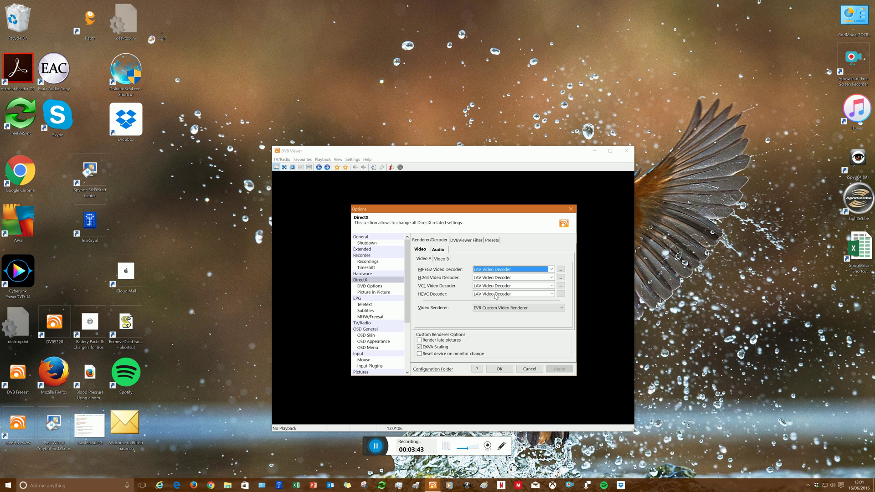
click(551, 293)
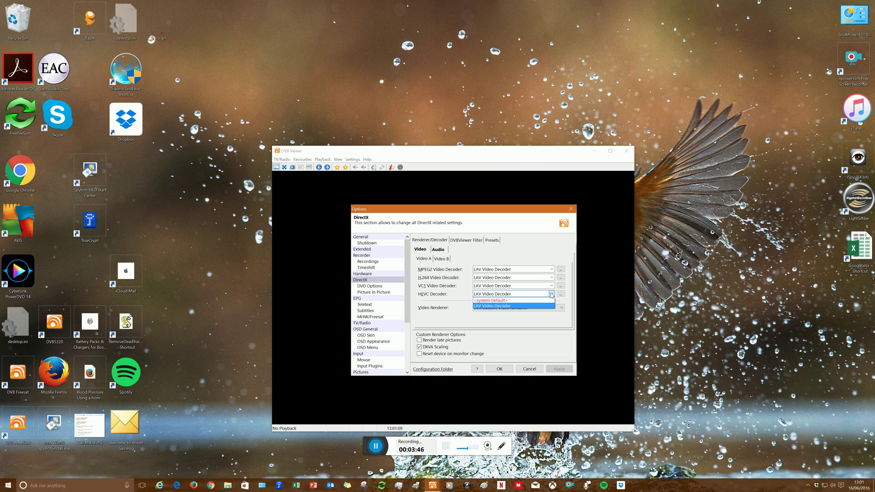
click(551, 294)
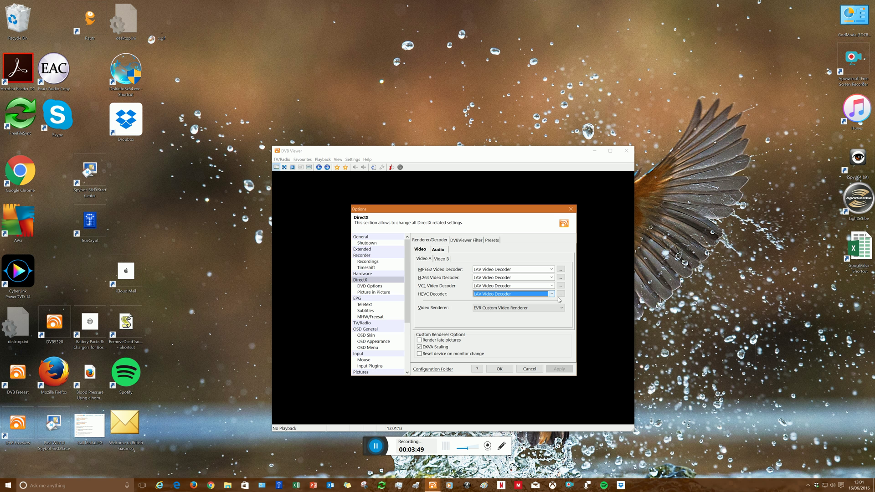
- Review the HEVC LAV Video Decoder's video settings and supported formats, and close the properties and options without changes
click(561, 295)
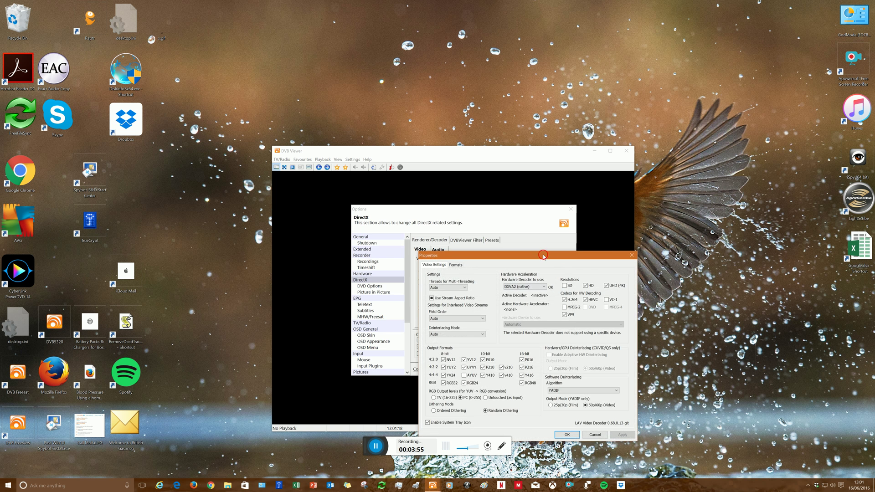
drag(543, 256, 510, 193)
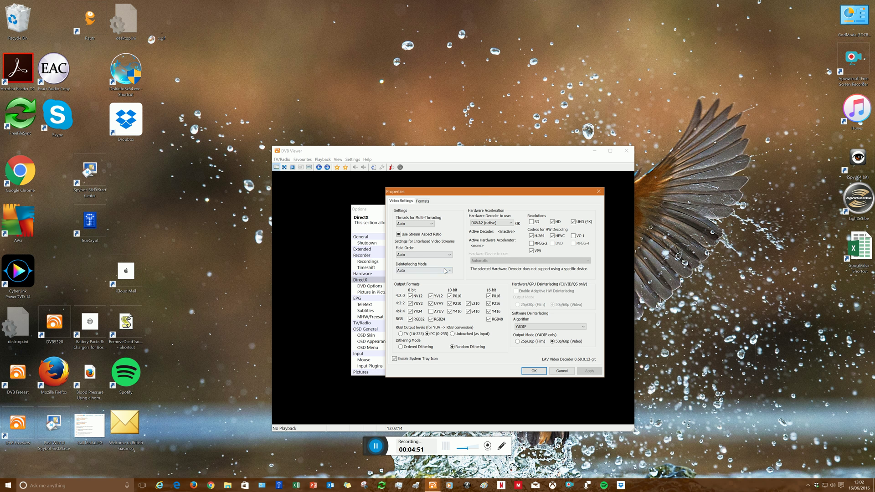
click(422, 200)
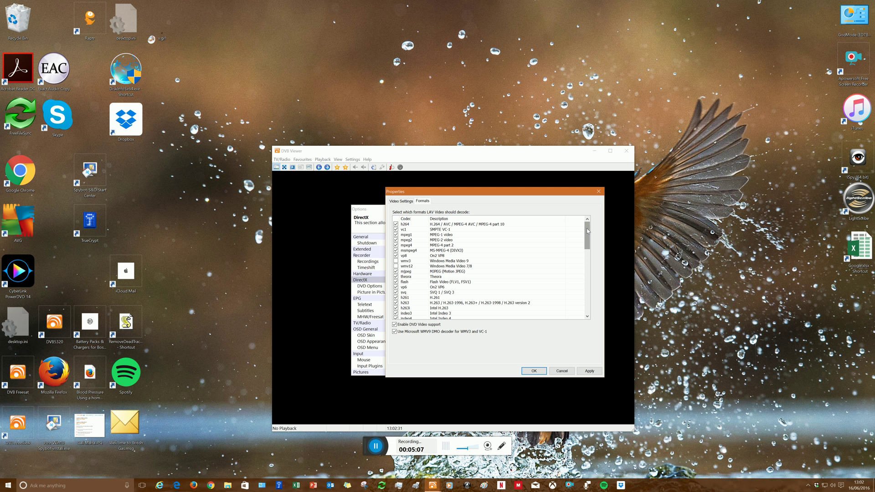
mouse_move(587, 231)
mouse_down()
mouse_move(596, 314)
mouse_move(584, 227)
mouse_up()
click(570, 372)
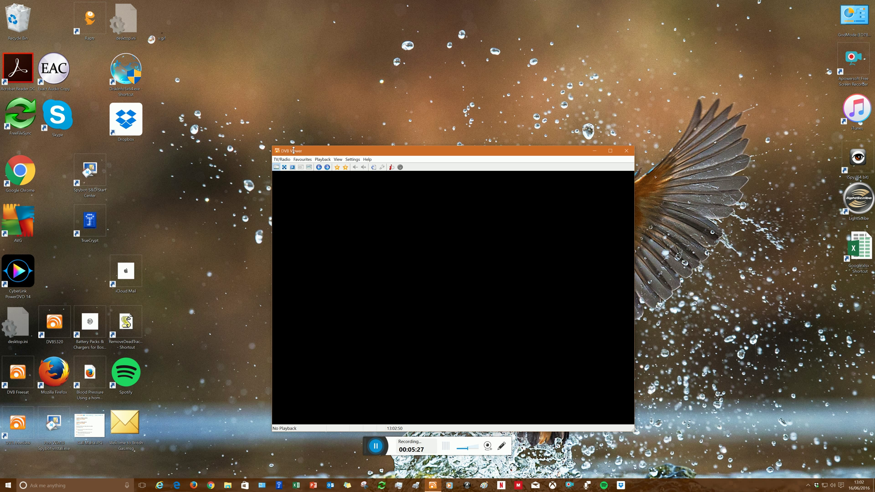
- Open the channel editor, expand Freeview_09042016 to the unknown group under Video, and look through its channels
click(281, 160)
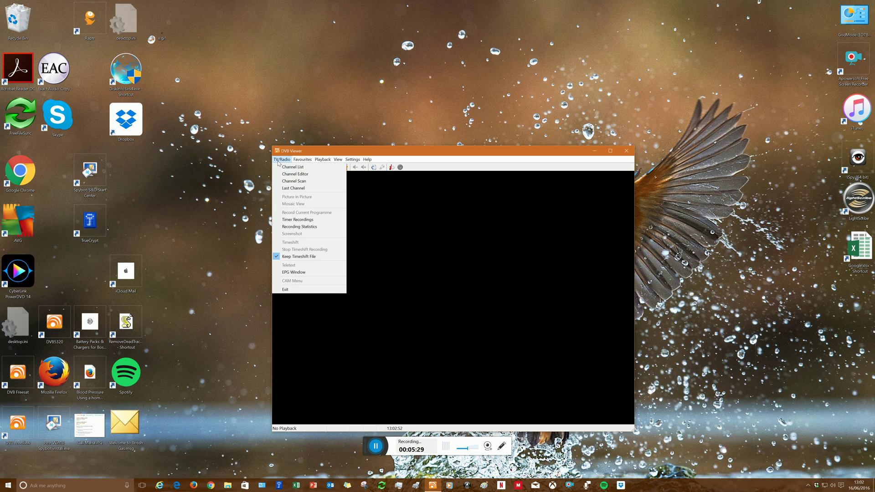
click(295, 174)
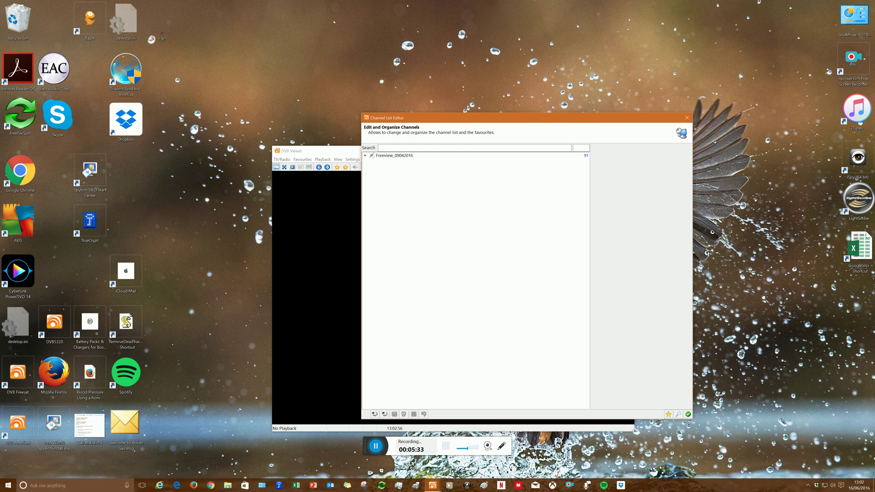
drag(628, 120, 745, 117)
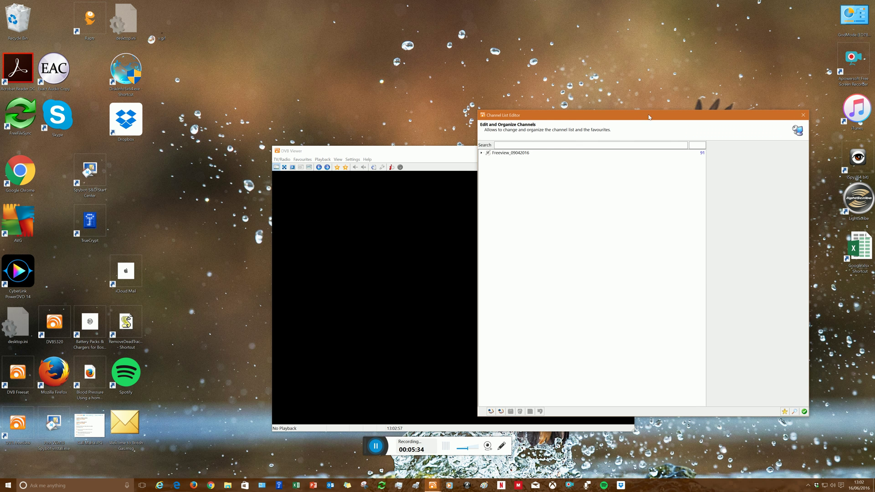
click(482, 153)
click(488, 159)
click(493, 165)
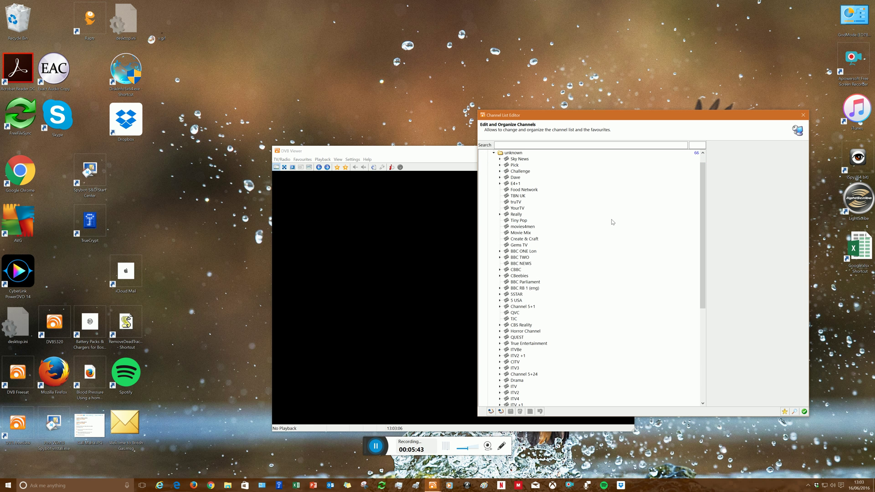
drag(702, 185, 702, 167)
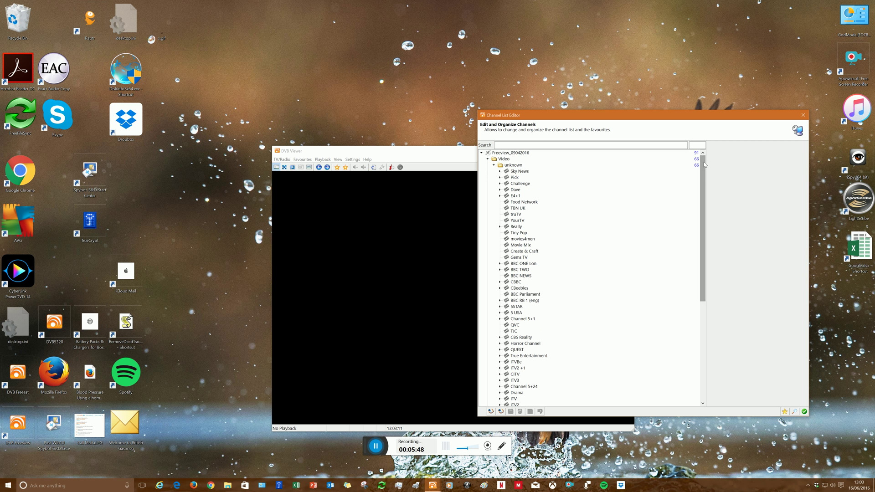
click(704, 161)
mouse_move(703, 164)
mouse_down()
mouse_move(704, 315)
mouse_move(696, 150)
mouse_up()
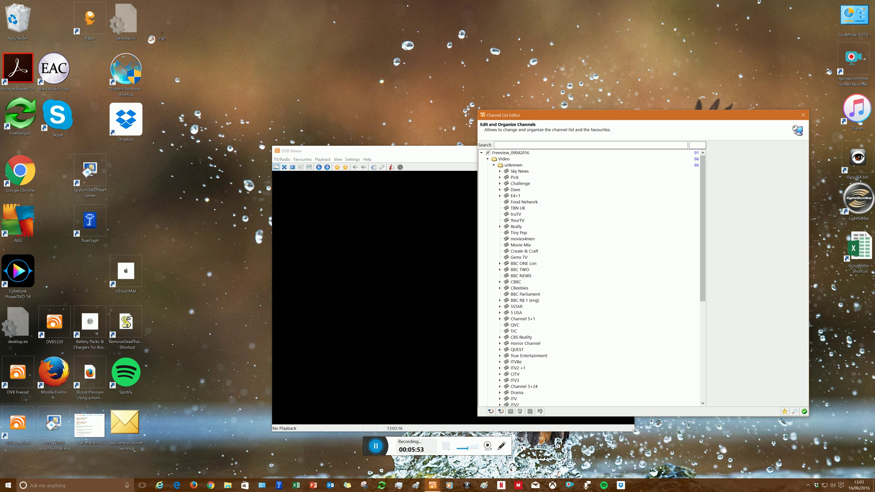
drag(601, 114, 568, 100)
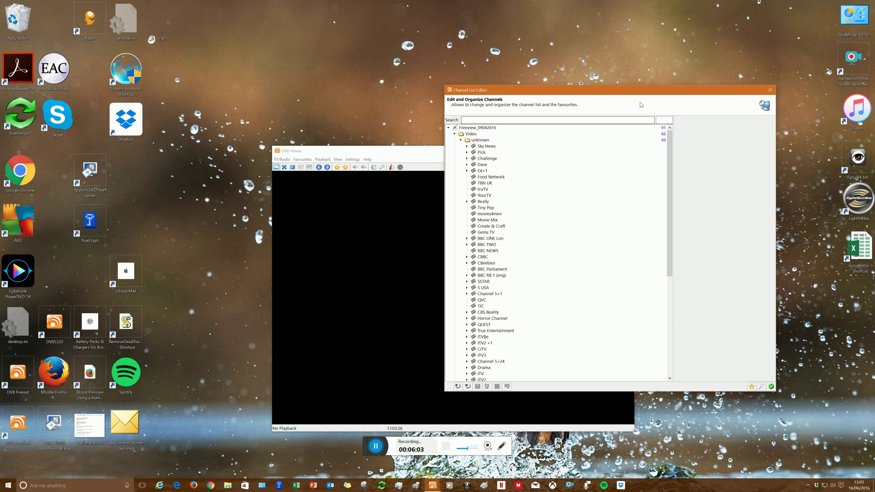
- Close the channel editor and the running viewer, start the DVB Freesat viewer from the desktop, and reposition its window
click(770, 92)
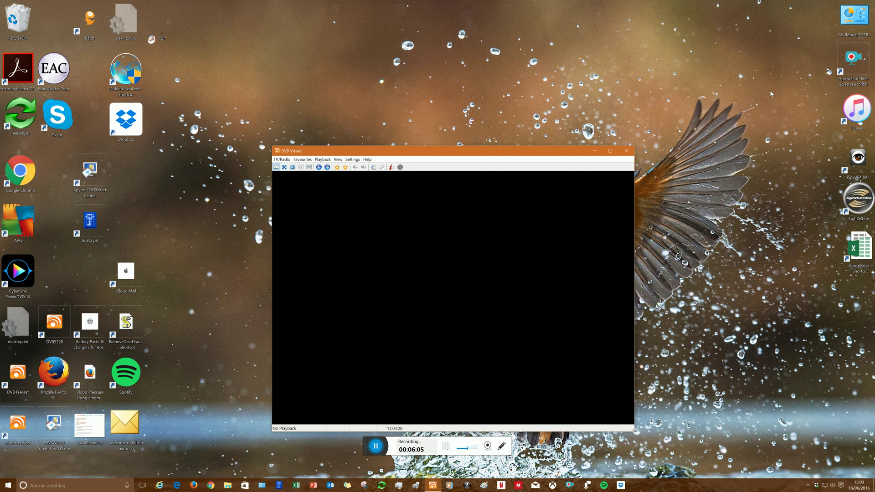
click(627, 151)
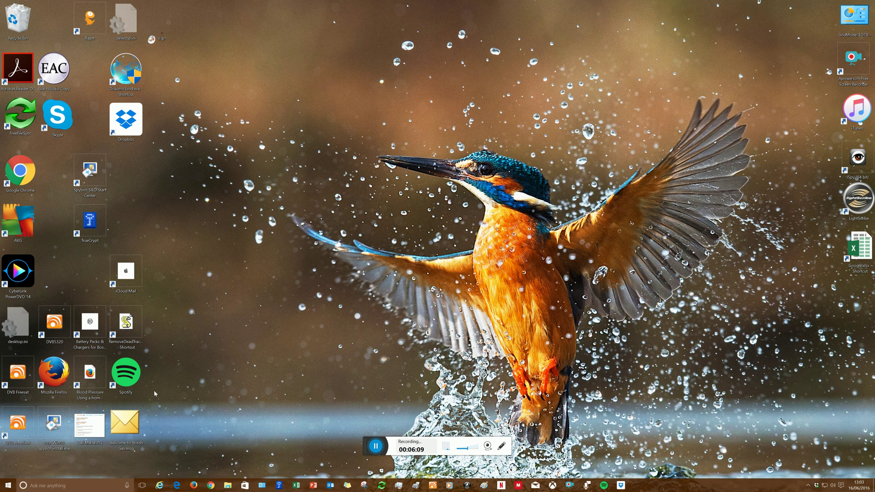
double_click(25, 371)
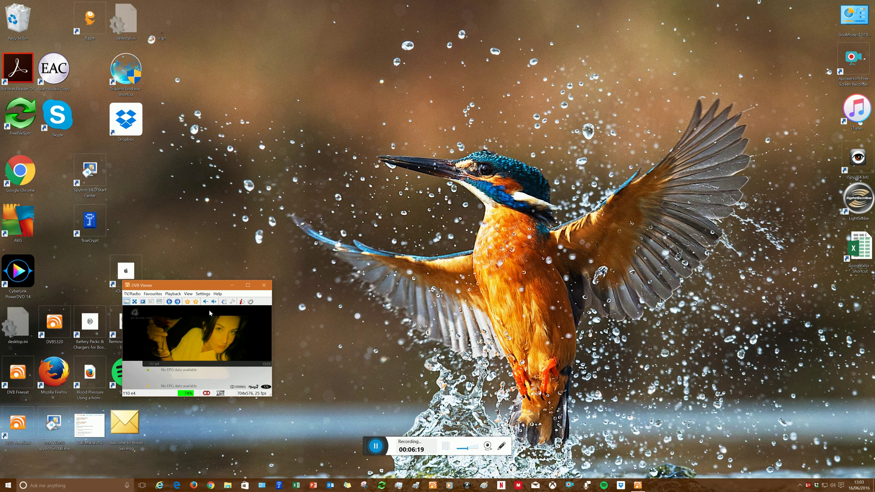
drag(203, 287, 577, 69)
- Open the channel editor in the Freesat viewer and show the settings of the FreeSat_11042016 root
click(503, 78)
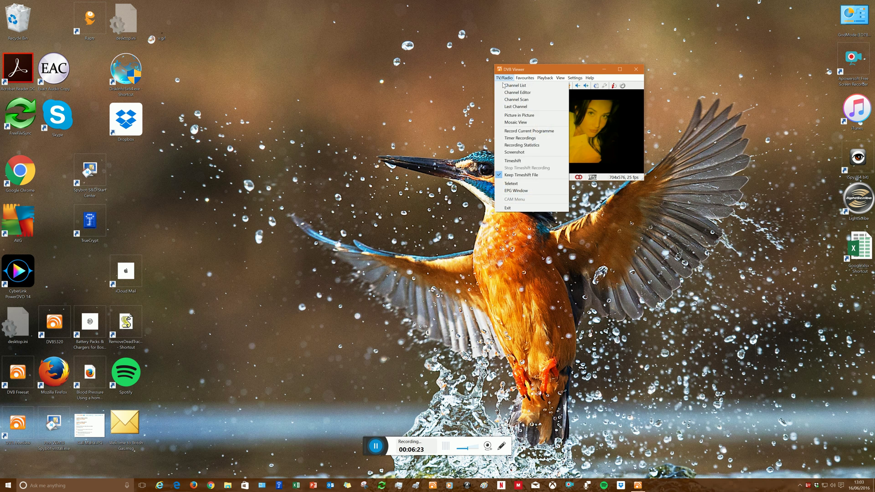
click(631, 167)
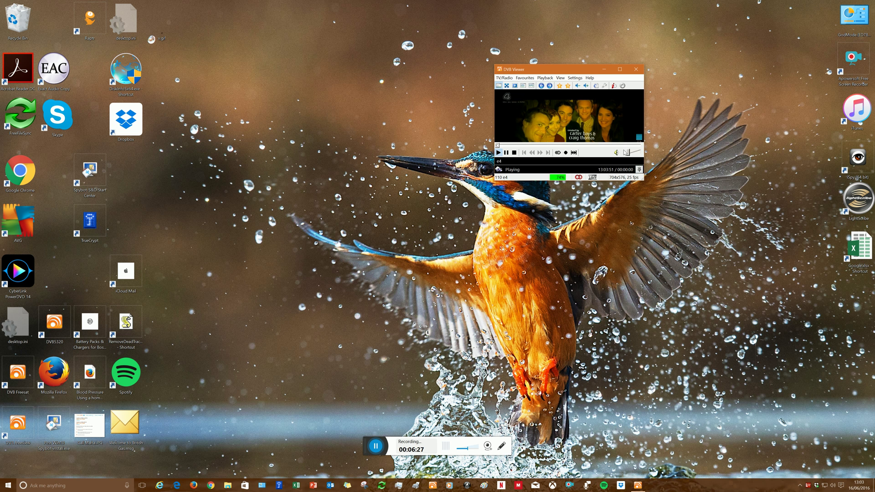
click(504, 78)
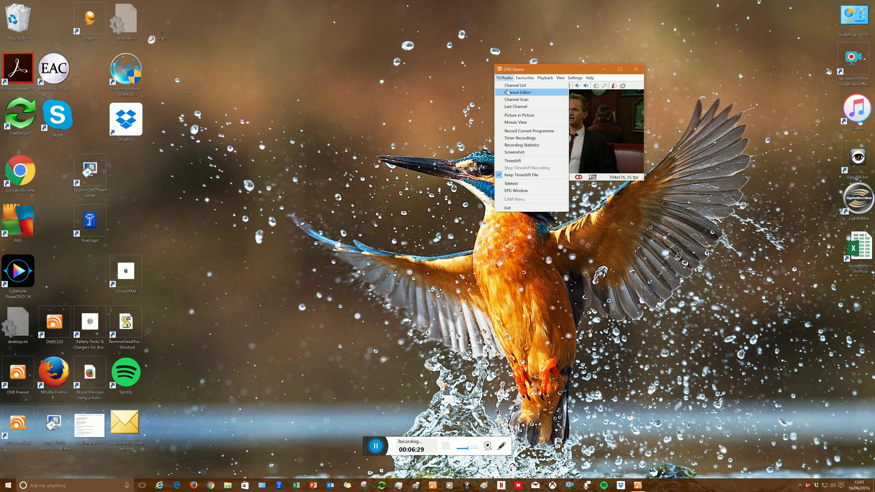
click(508, 93)
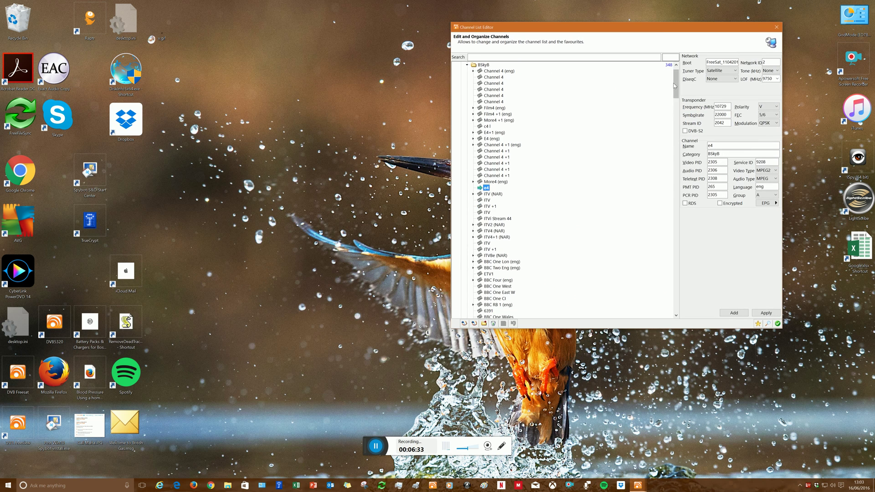
scroll(675, 85, up, 1)
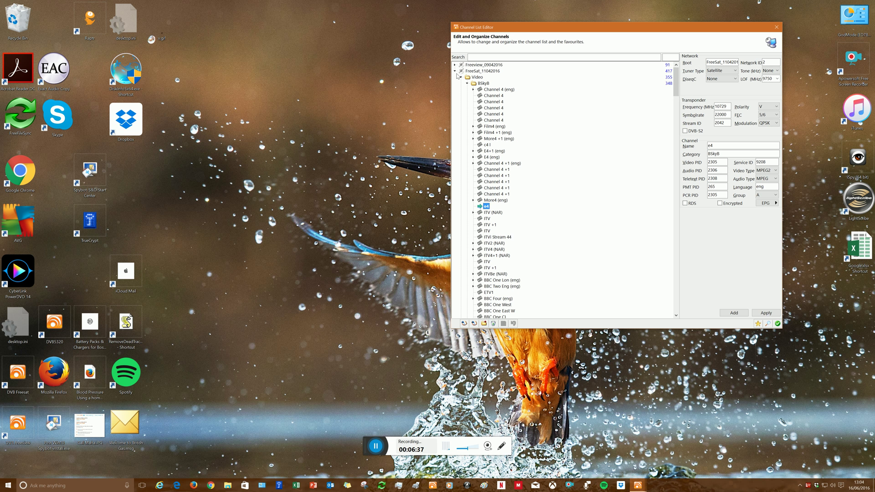
click(473, 71)
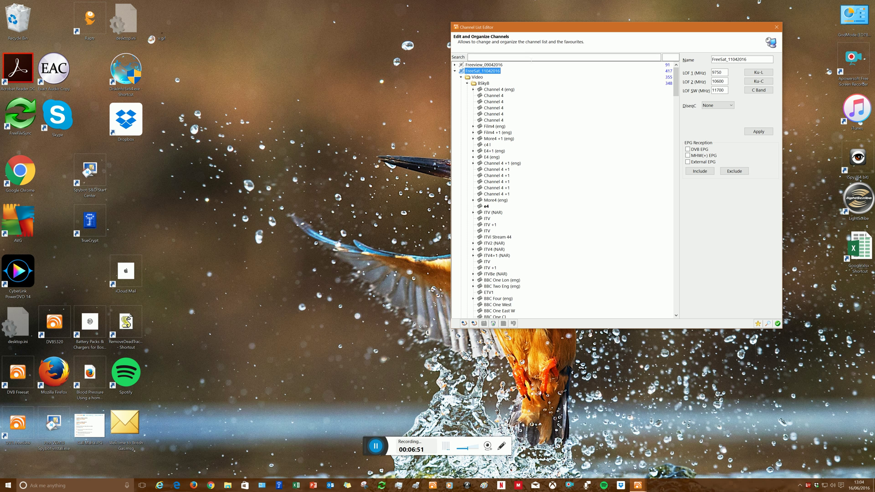
- Search the channel list for "hd", select BBC One ScotHD, and check its available channel commands without applying any
click(528, 58)
drag(673, 97, 666, 156)
click(501, 107)
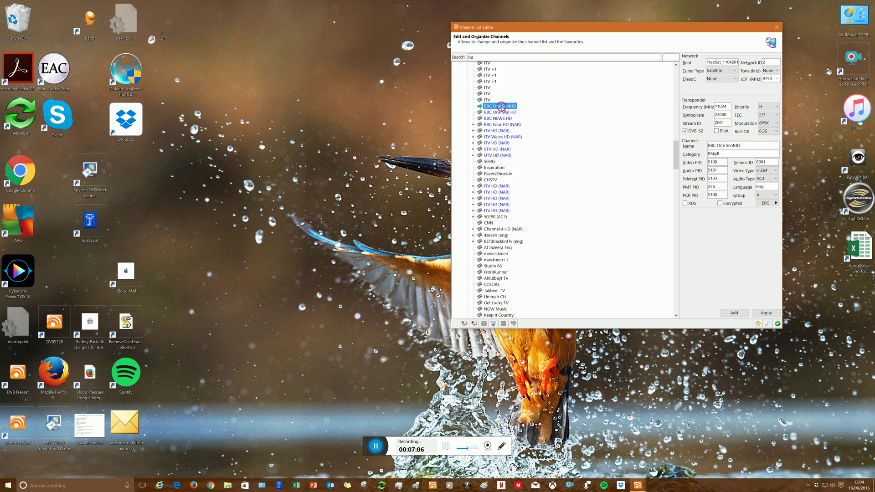
right_click(502, 108)
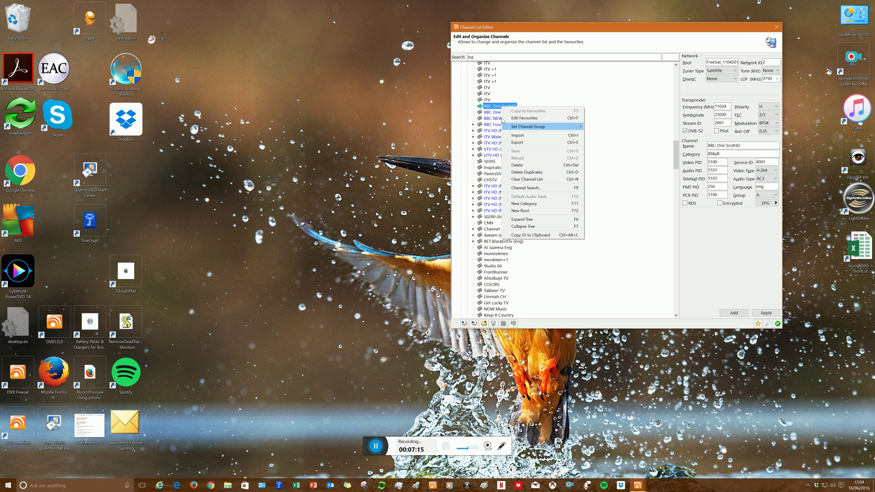
click(647, 81)
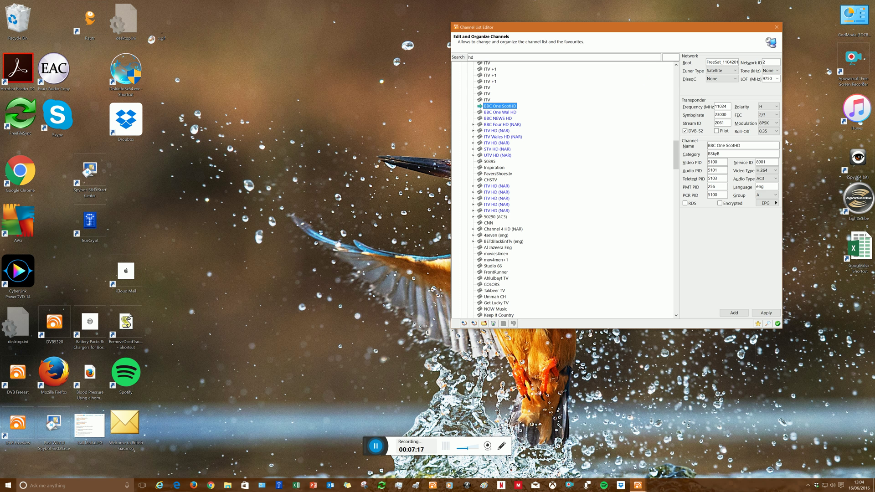
- Widen the editor window, review the modulation options for BBC One ScotHD keeping 8PSK, and close the channel editor
drag(787, 142, 815, 142)
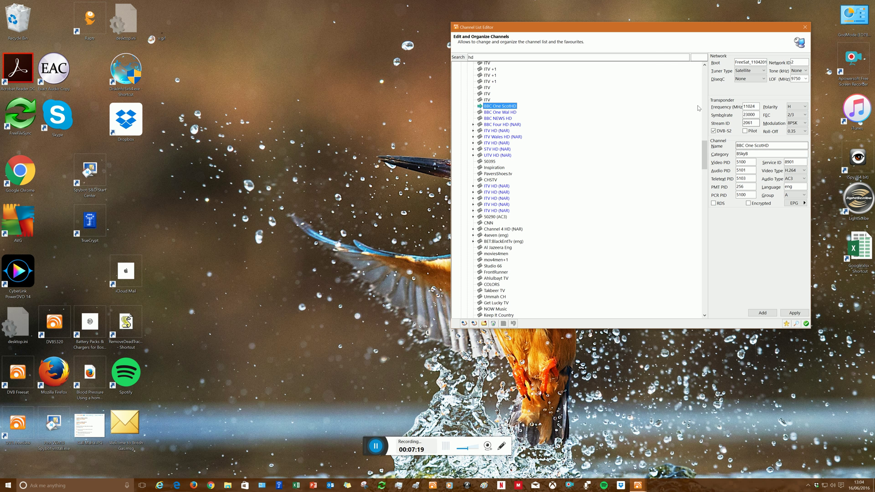
drag(668, 27, 635, 25)
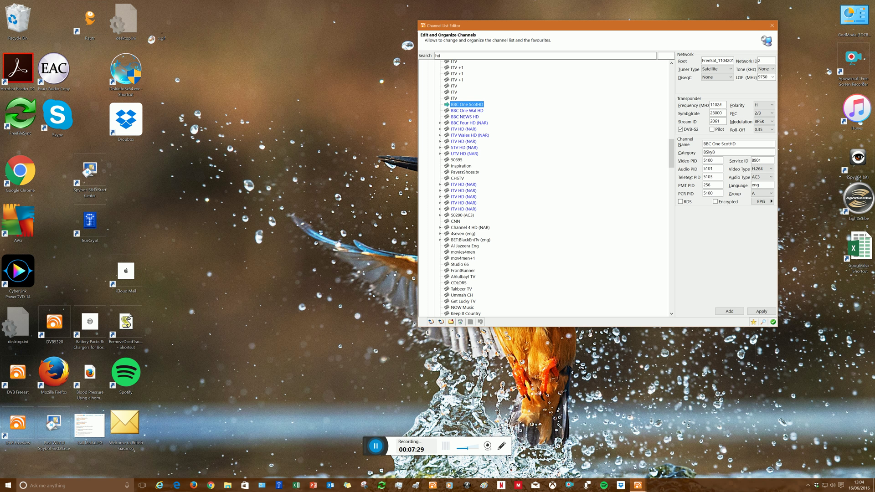
click(772, 121)
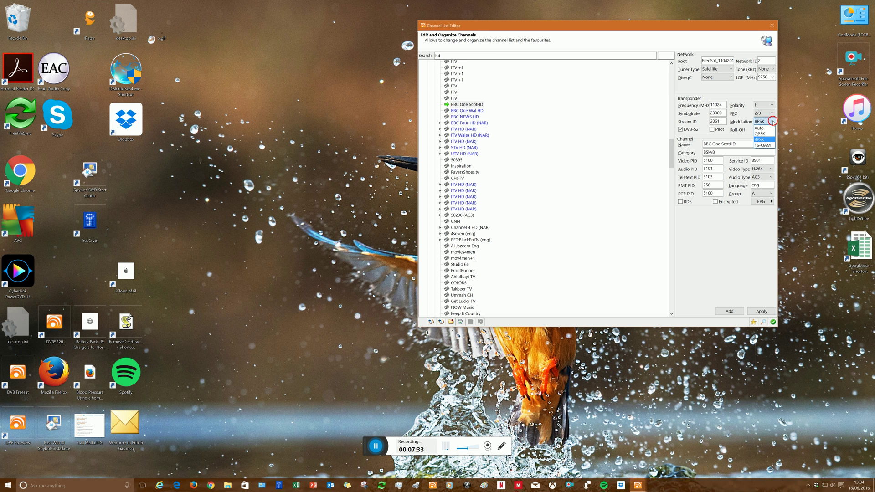
click(758, 139)
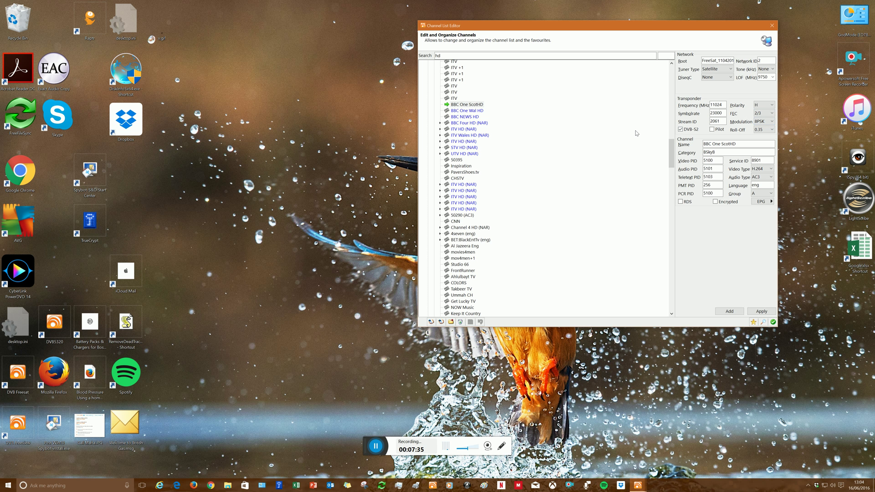
drag(672, 153, 686, 60)
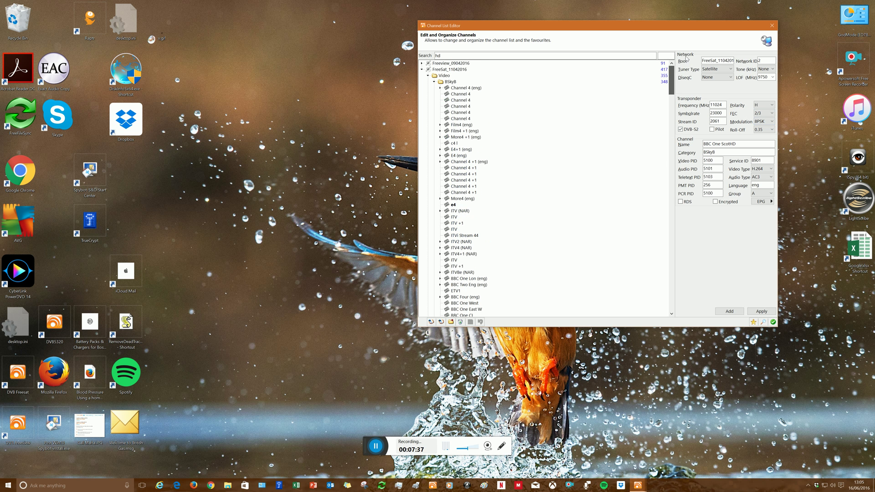
click(771, 26)
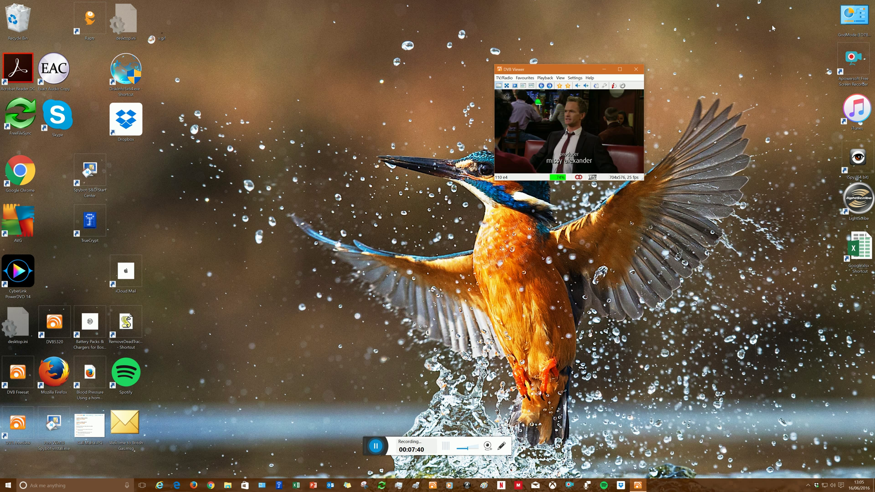
- Look through the saved favourite channels, including Astra Ultra HD Demo, without switching the channel
click(503, 78)
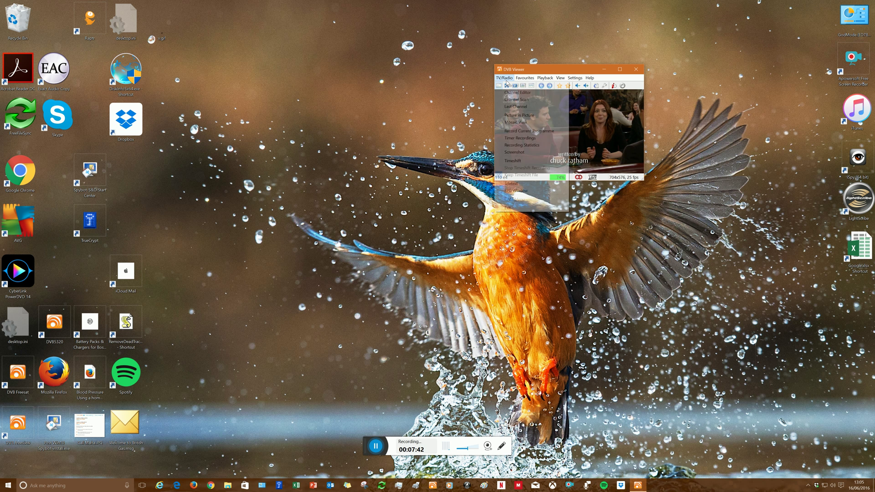
click(504, 78)
click(525, 78)
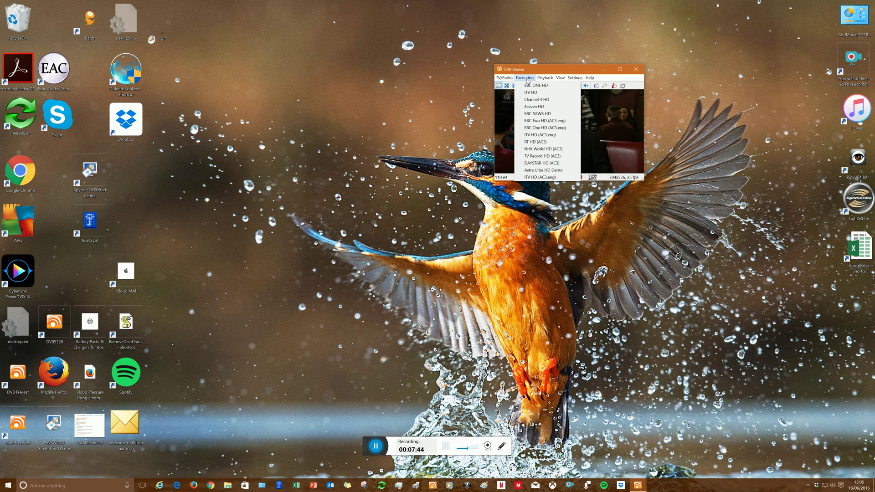
click(547, 171)
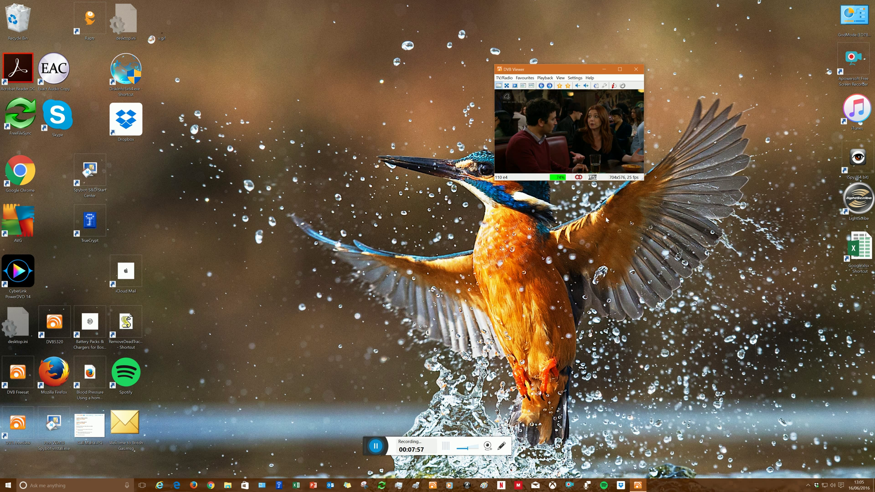